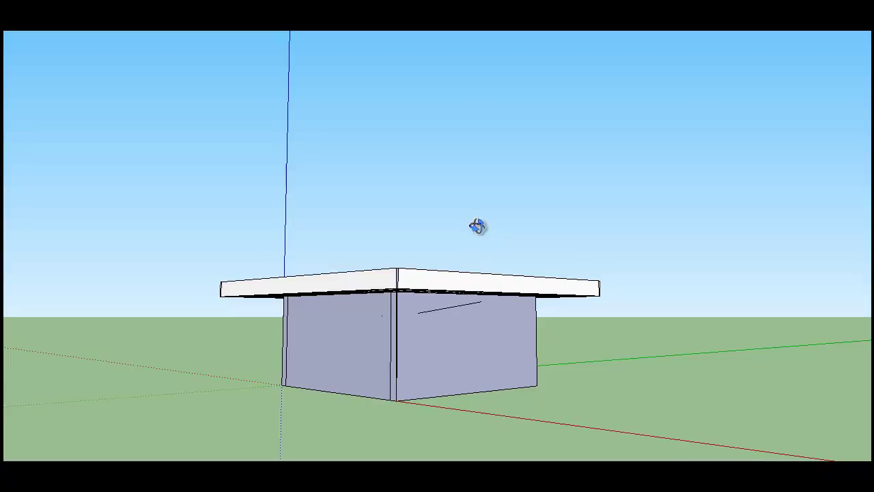
# Examine the flat roof's framing from above, including the short overhang joists along one side of the long parallel joists
pyautogui.moveTo(474, 263); pyautogui.dragTo(588, 386)
pyautogui.moveTo(485, 378); pyautogui.dragTo(235, 385)
pyautogui.scroll(3, 421, 252)
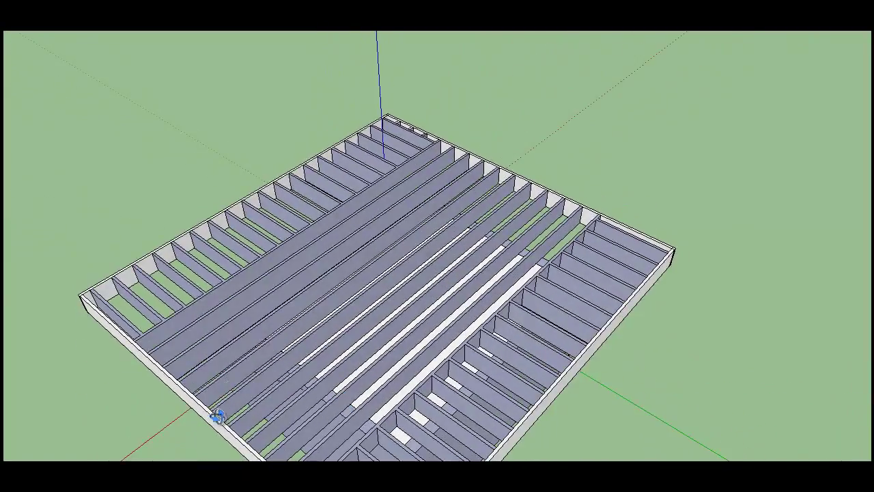
pyautogui.moveTo(557, 185); pyautogui.dragTo(444, 209)
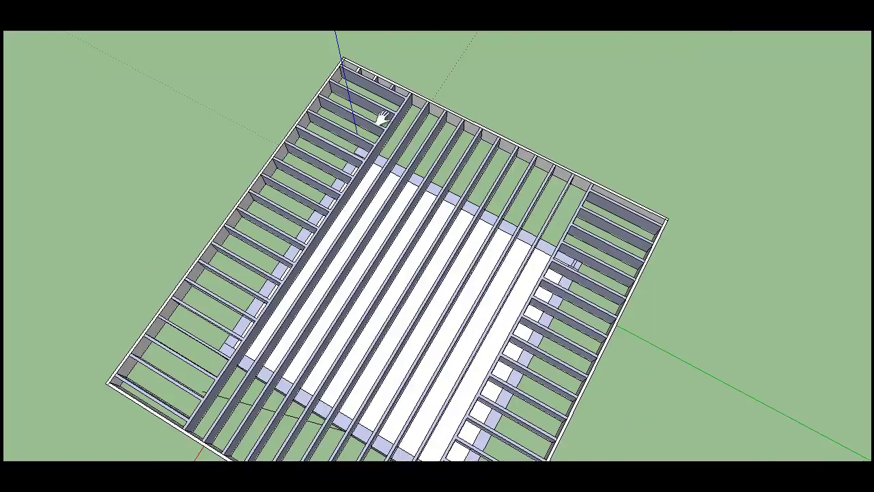
pyautogui.moveTo(382, 118); pyautogui.dragTo(435, 42)
pyautogui.moveTo(377, 169); pyautogui.dragTo(407, 168)
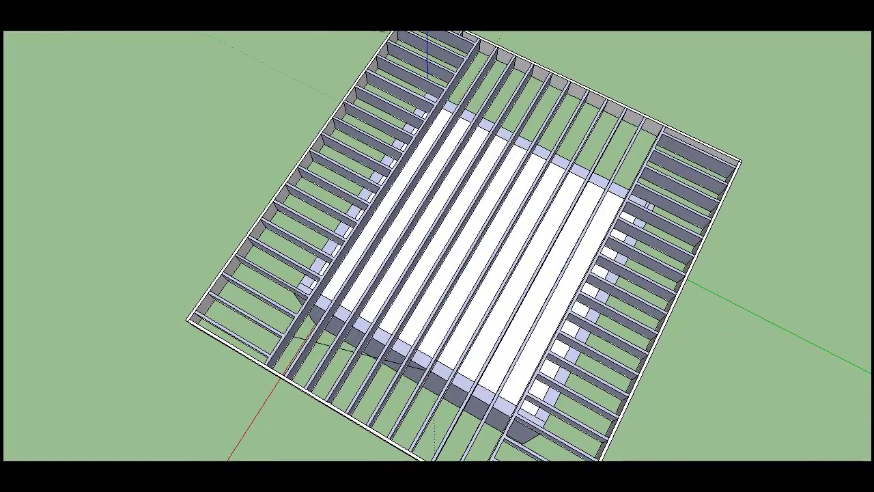
pyautogui.moveTo(390, 89); pyautogui.dragTo(472, 114)
pyautogui.scroll(4, 339, 191)
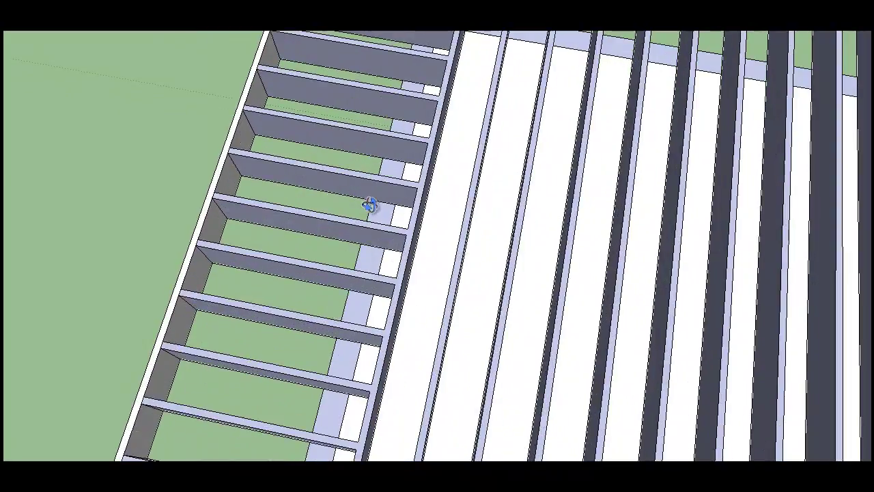
pyautogui.moveTo(390, 221); pyautogui.dragTo(384, 261)
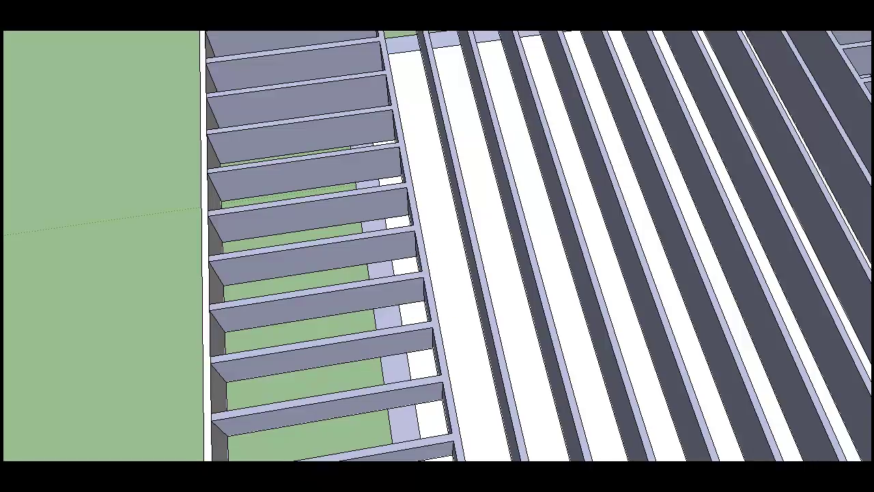
# Inspect the short perpendicular joists on the opposite side, where they run from the outermost long joist to the fascia board
pyautogui.keyDown('shift'); pyautogui.moveTo(638, 127); pyautogui.dragTo(341, 224, button='middle'); pyautogui.keyUp('shift')
pyautogui.keyDown('shift'); pyautogui.moveTo(572, 211); pyautogui.dragTo(529, 215, button='middle'); pyautogui.keyUp('shift')
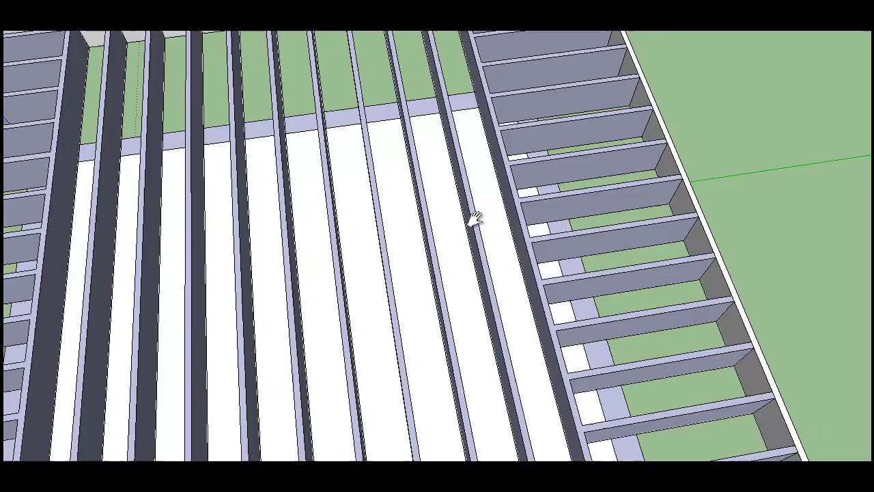
pyautogui.moveTo(460, 216); pyautogui.dragTo(703, 205)
pyautogui.moveTo(446, 231); pyautogui.dragTo(312, 241)
pyautogui.moveTo(539, 249); pyautogui.dragTo(416, 201)
pyautogui.click(391, 27)
pyautogui.moveTo(430, 73); pyautogui.dragTo(286, 66)
pyautogui.moveTo(428, 159); pyautogui.dragTo(418, 170, button='middle')
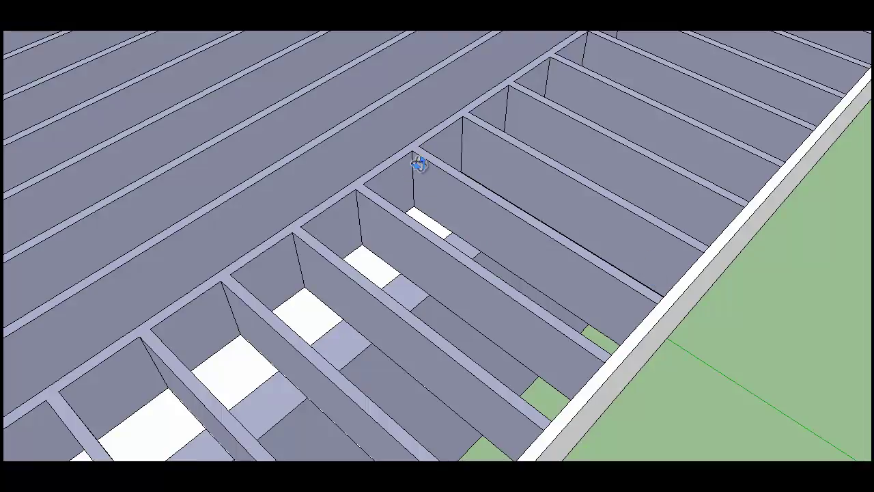
pyautogui.moveTo(445, 181); pyautogui.dragTo(412, 180)
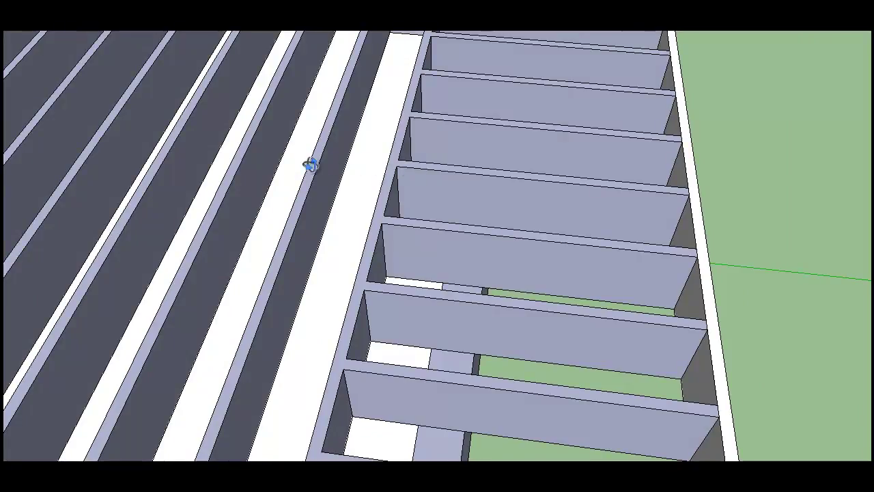
pyautogui.moveTo(363, 134)
pyautogui.mouseDown()
pyautogui.moveTo(426, 155)
pyautogui.moveTo(364, 140)
pyautogui.mouseUp()
# Review the complete roof frame's joist layout, from the front fascia to the far edge and across both overhangs
pyautogui.scroll(-6, 364, 141)
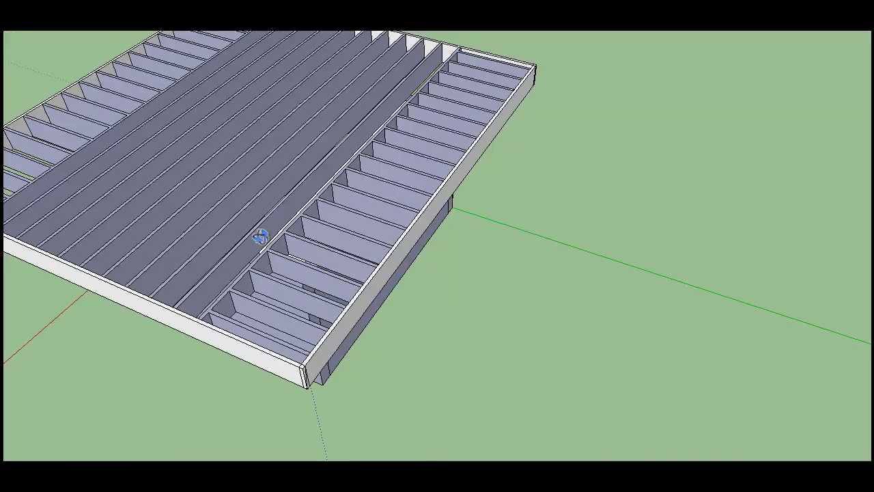
pyautogui.moveTo(259, 235); pyautogui.dragTo(293, 180, button='middle')
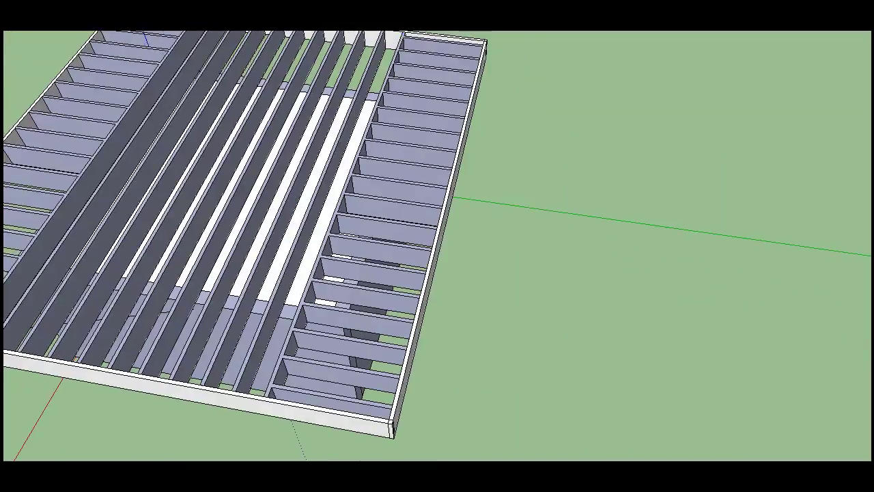
pyautogui.moveTo(368, 84); pyautogui.dragTo(523, 84)
pyautogui.moveTo(417, 95); pyautogui.dragTo(460, 185)
pyautogui.moveTo(403, 185); pyautogui.dragTo(442, 214)
pyautogui.scroll(2, 431, 200)
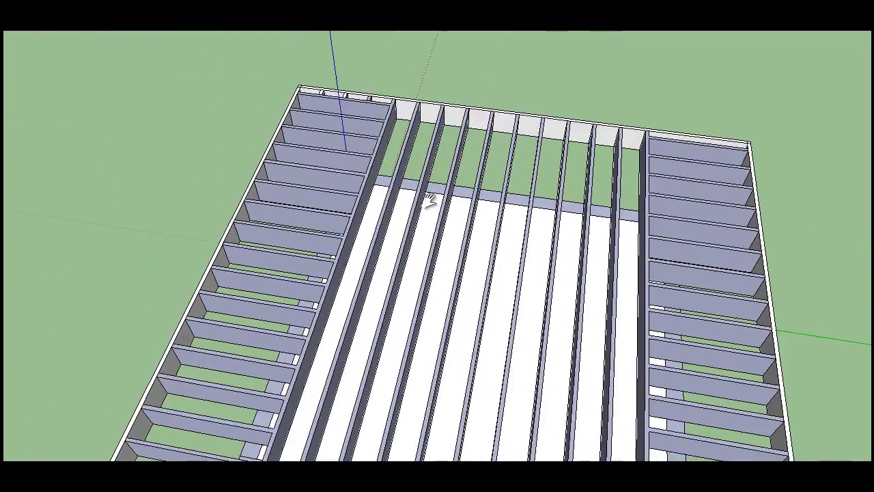
pyautogui.scroll(1, 428, 200)
pyautogui.moveTo(561, 288); pyautogui.dragTo(494, 195)
pyautogui.scroll(-2, 494, 195)
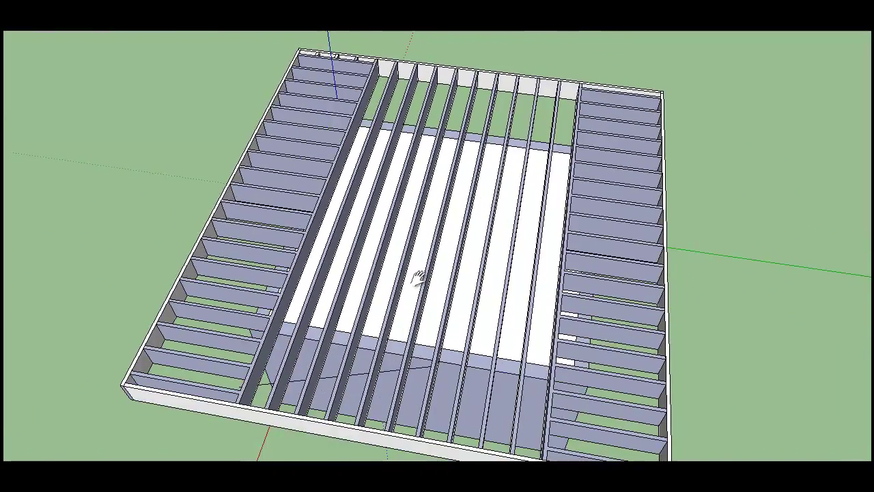
pyautogui.moveTo(419, 279); pyautogui.dragTo(394, 247)
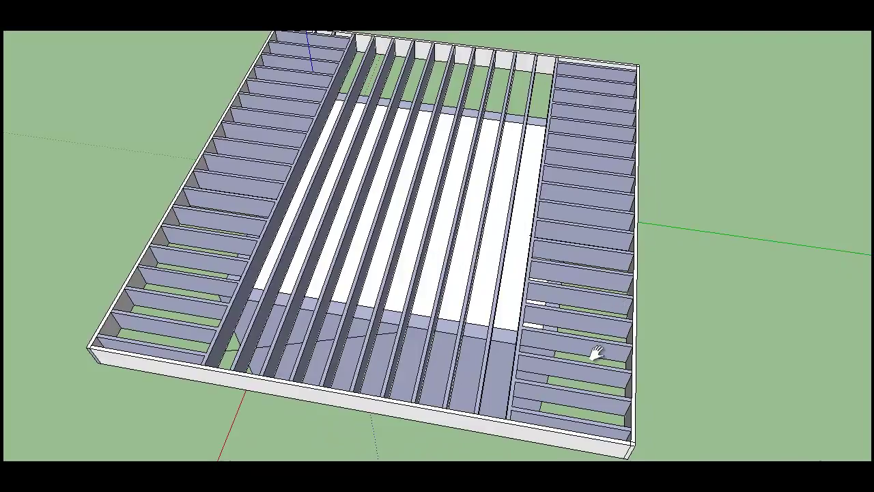
pyautogui.moveTo(408, 99); pyautogui.dragTo(517, 216)
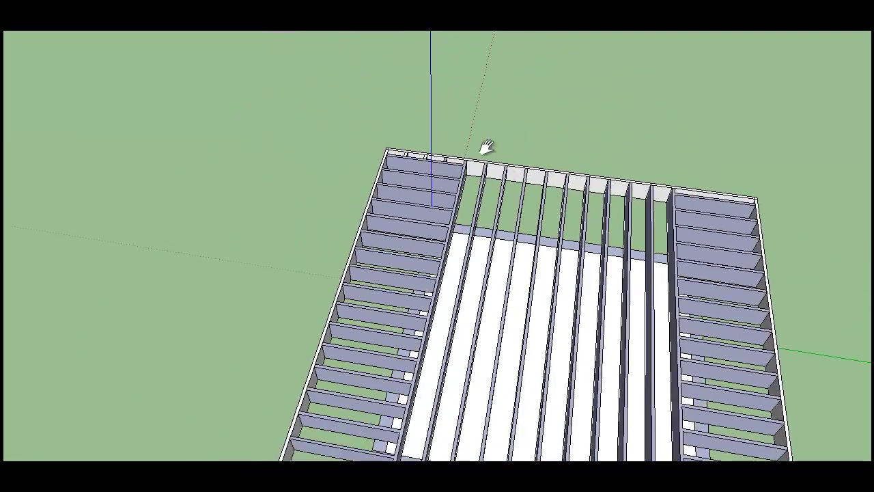
# Examine closely the small blocking pieces between the fascia and the first short joist at the roof frame's far corner
pyautogui.scroll(6, 433, 151)
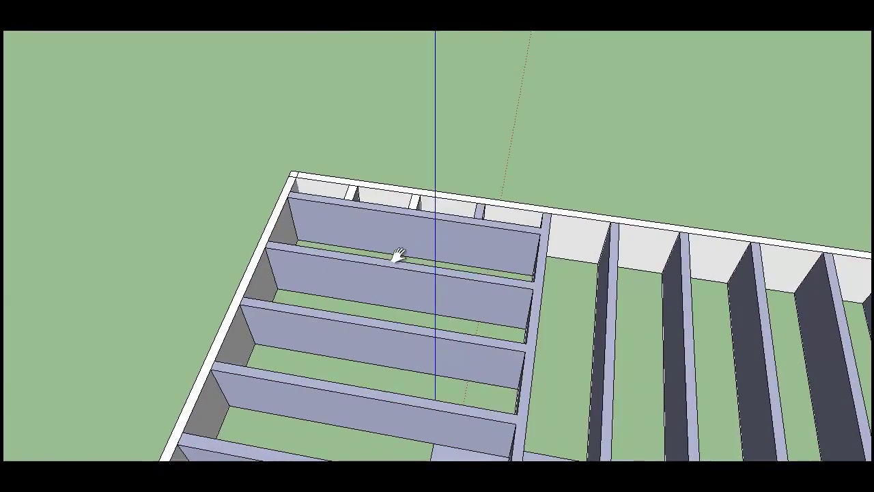
pyautogui.scroll(-1, 445, 273)
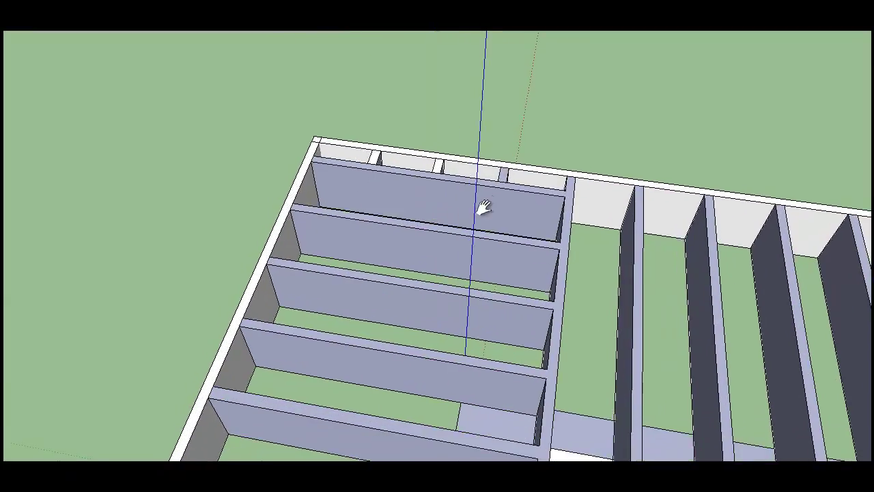
pyautogui.scroll(3, 497, 172)
pyautogui.scroll(2, 471, 181)
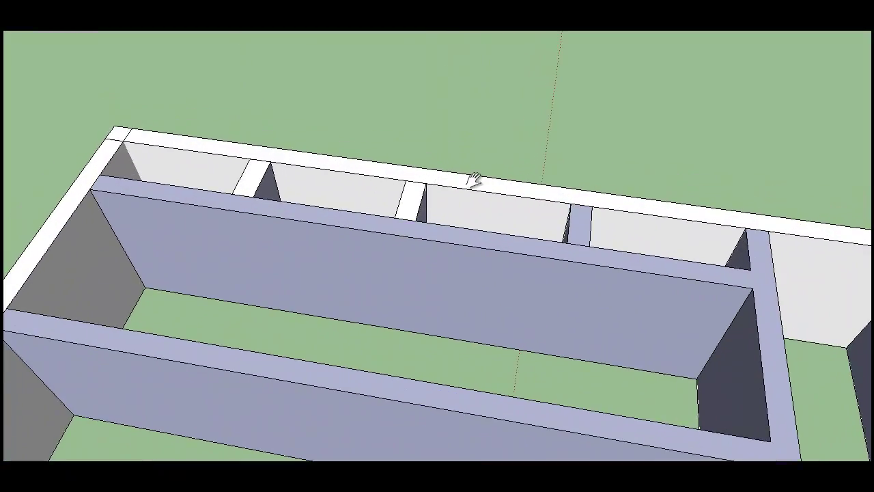
pyautogui.scroll(2, 472, 180)
pyautogui.scroll(-3, 472, 180)
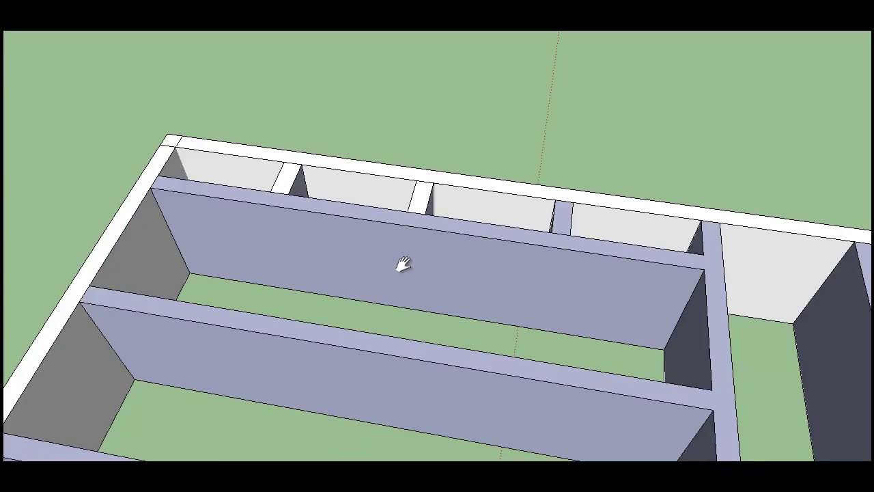
pyautogui.scroll(-3, 543, 332)
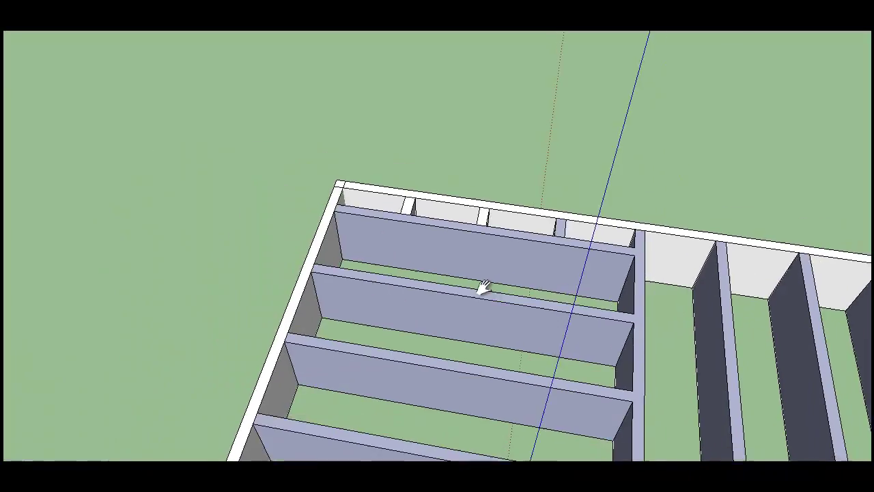
# Compare the roof frame's overhangs on all sides of the building's walls, viewing the whole structure from the front and the opposite end
pyautogui.moveTo(482, 289); pyautogui.dragTo(327, 126)
pyautogui.scroll(-2, 324, 186)
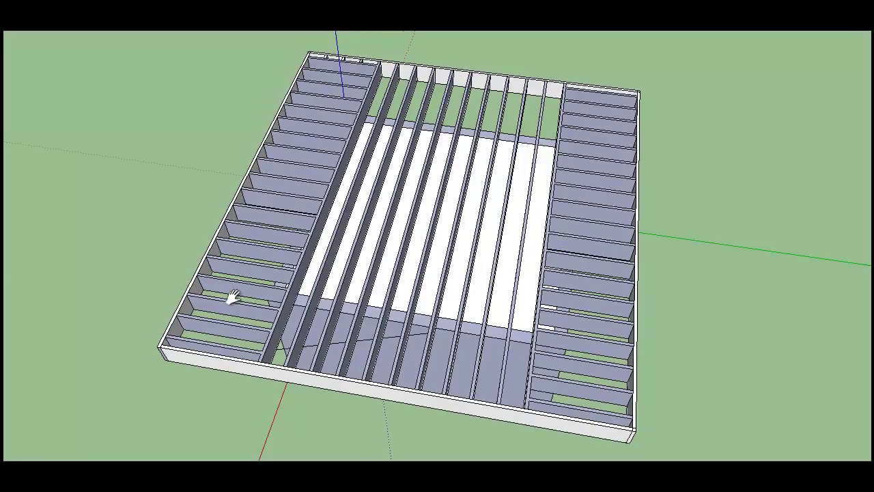
pyautogui.moveTo(233, 295)
pyautogui.mouseDown()
pyautogui.moveTo(282, 338)
pyautogui.moveTo(370, 326)
pyautogui.moveTo(378, 334)
pyautogui.mouseUp()
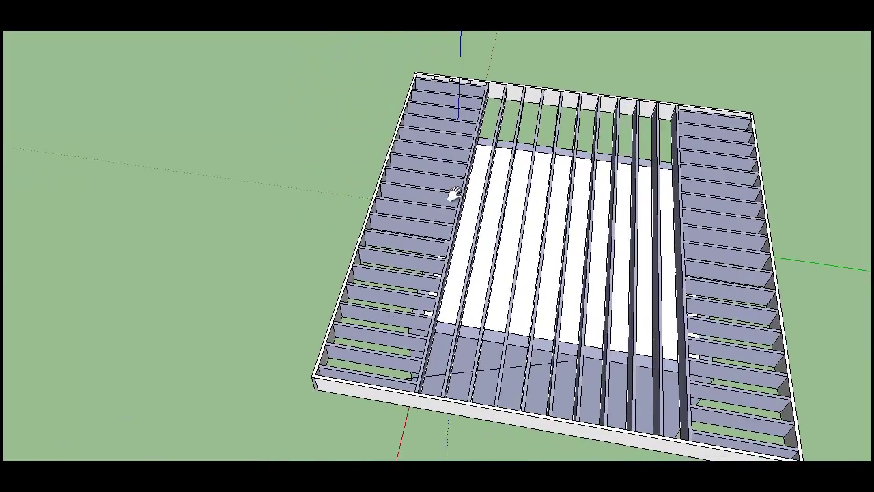
pyautogui.moveTo(446, 140); pyautogui.dragTo(430, 111)
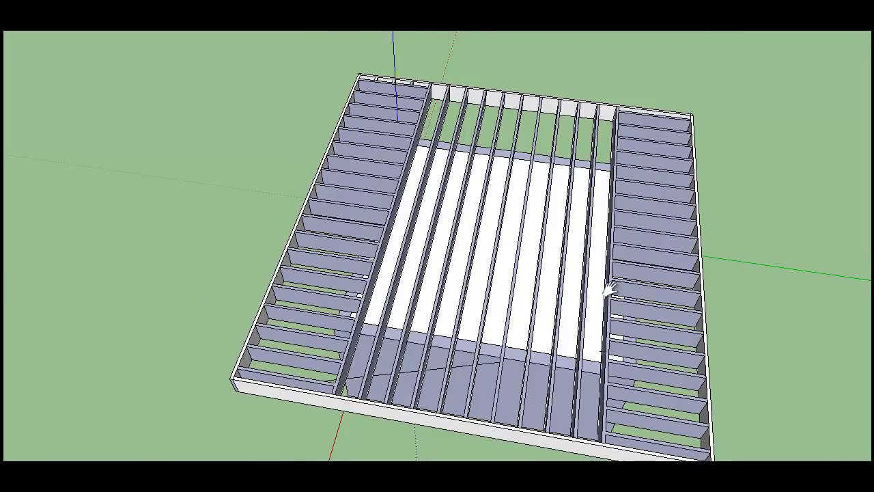
pyautogui.moveTo(609, 288); pyautogui.dragTo(538, 227)
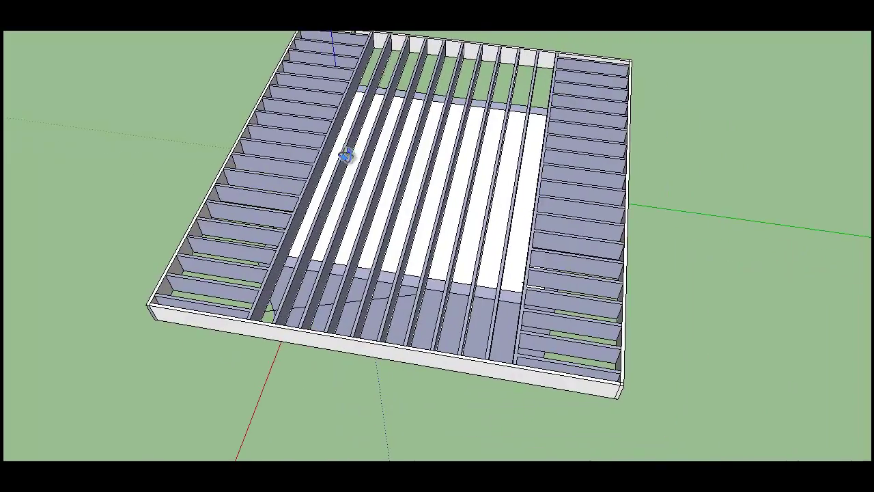
pyautogui.moveTo(346, 156)
pyautogui.mouseDown(button='middle')
pyautogui.moveTo(376, 134)
pyautogui.moveTo(357, 170)
pyautogui.moveTo(378, 132)
pyautogui.moveTo(366, 199)
pyautogui.moveTo(269, 246)
pyautogui.moveTo(414, 189)
pyautogui.moveTo(564, 148)
pyautogui.moveTo(499, 150)
pyautogui.moveTo(501, 173)
pyautogui.moveTo(529, 110)
pyautogui.moveTo(482, 422)
pyautogui.moveTo(469, 456)
pyautogui.moveTo(460, 453)
pyautogui.moveTo(478, 430)
pyautogui.mouseUp(button='middle')
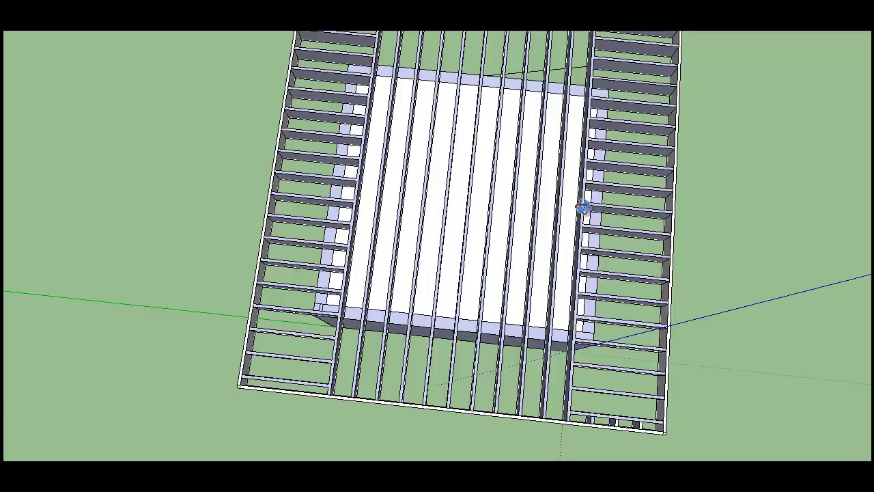
pyautogui.moveTo(525, 98)
pyautogui.mouseDown(button='middle')
pyautogui.moveTo(553, 209)
pyautogui.moveTo(519, 203)
pyautogui.moveTo(541, 201)
pyautogui.mouseUp(button='middle')
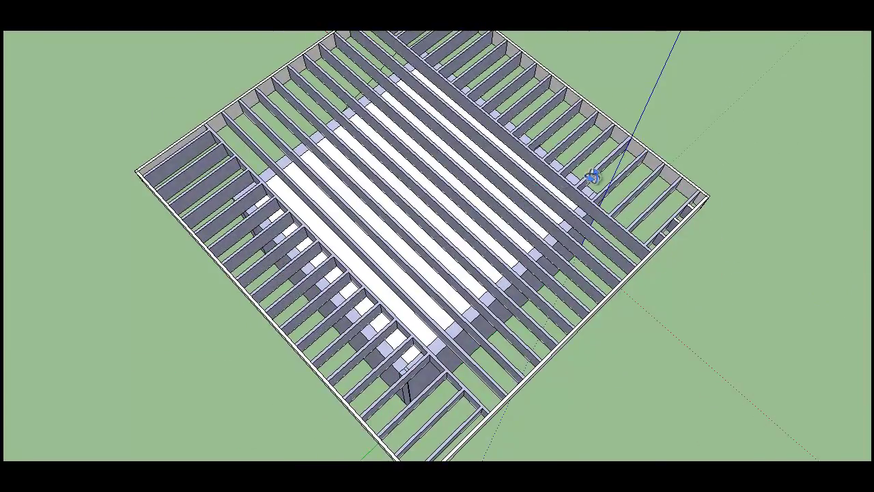